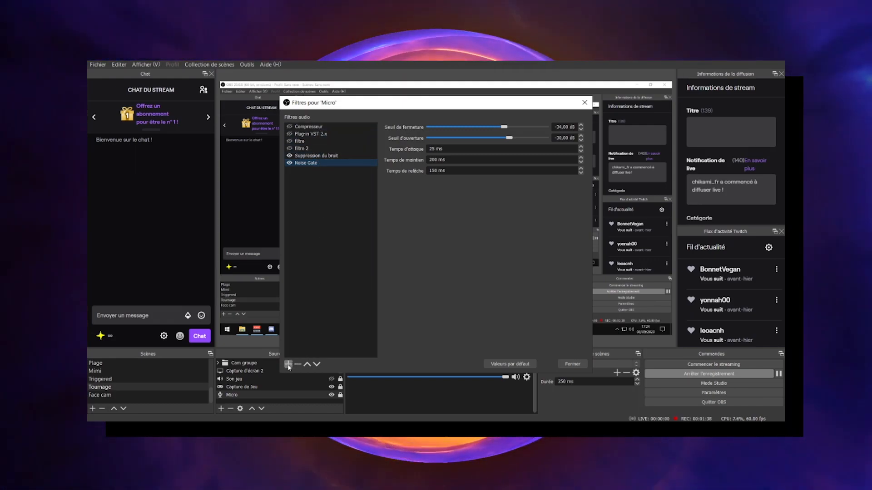
Step: Adjust the suppression threshold of the microphone's noise suppression filter (Suppression du bruit)
click(287, 365)
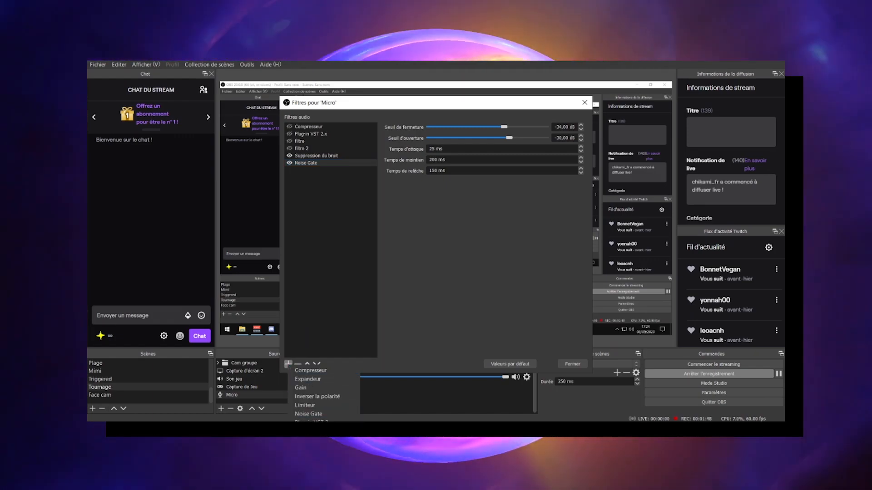
click(356, 261)
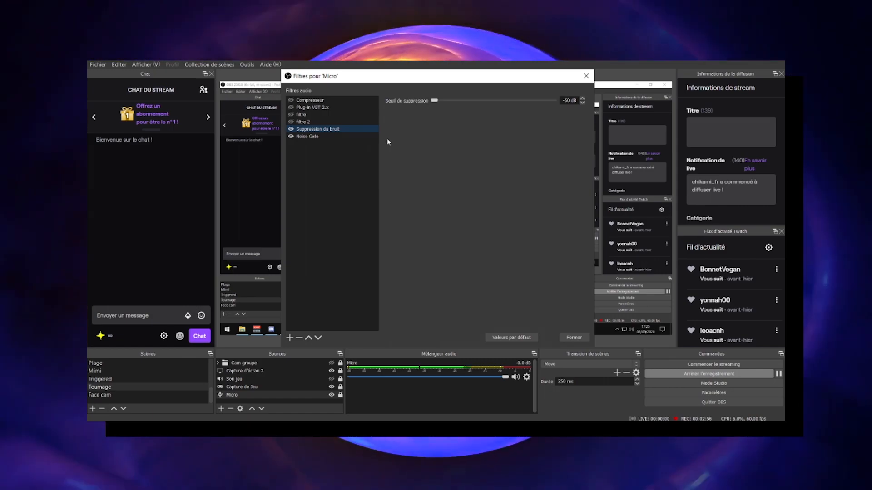
drag(434, 100, 466, 100)
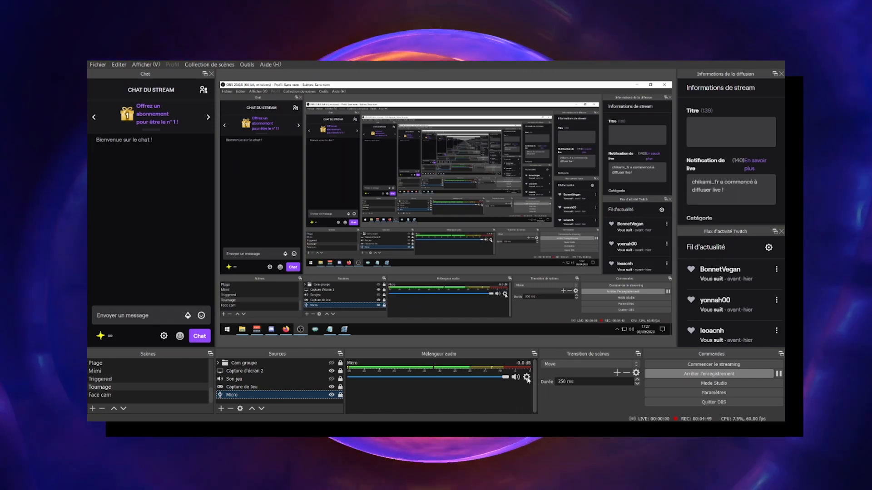
Step: Open the microphone's advanced audio properties and show its audio monitoring options
click(527, 377)
click(552, 372)
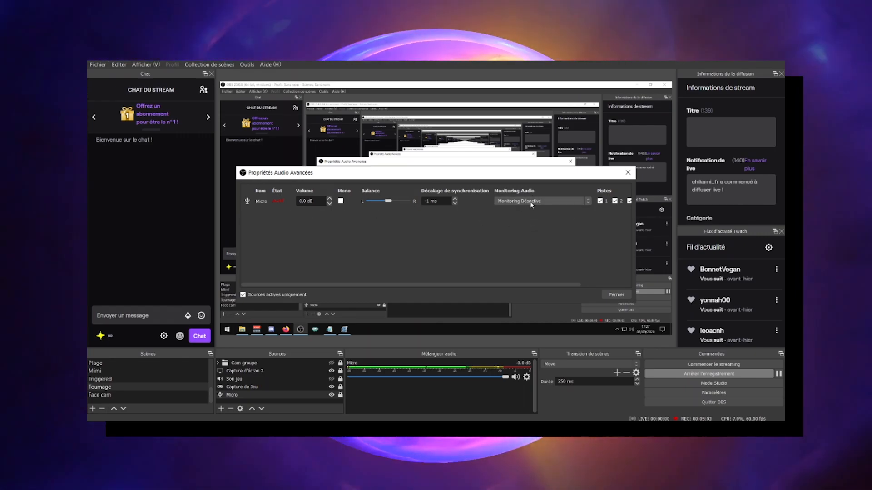
click(529, 202)
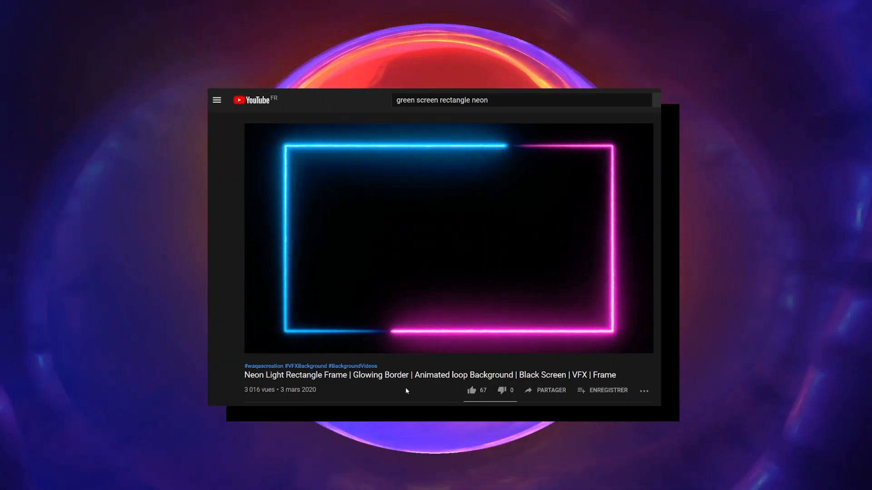
Step: Copy the URL of the Neon Light Rectangle Frame video on YouTube
mouse_move(440, 351)
right_click(462, 251)
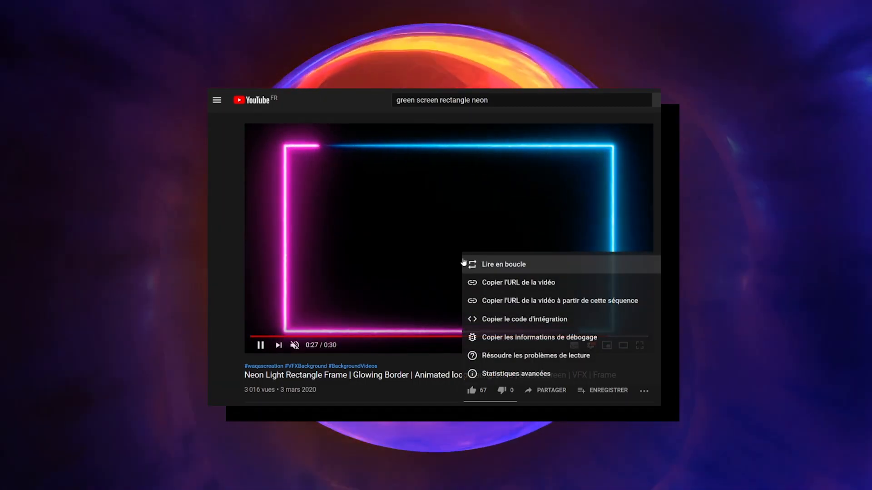
click(492, 283)
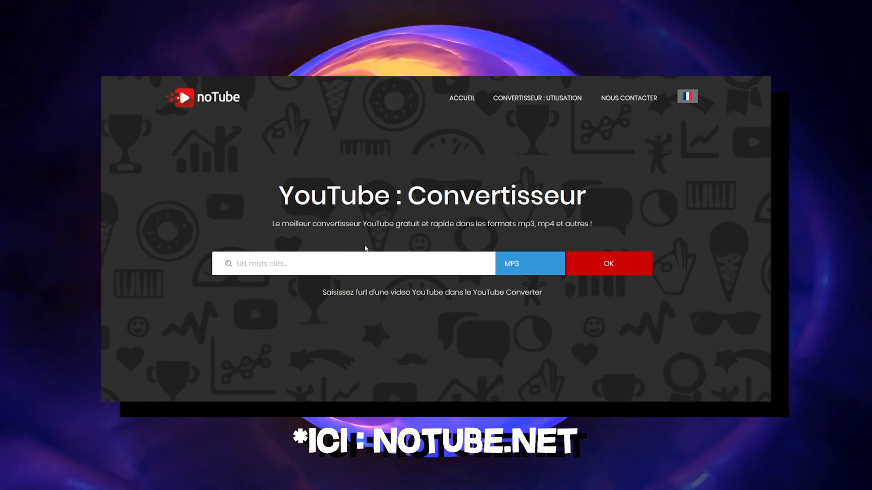
Step: Paste the copied video URL into the noTube converter and choose MP4 HD as the output format
right_click(347, 263)
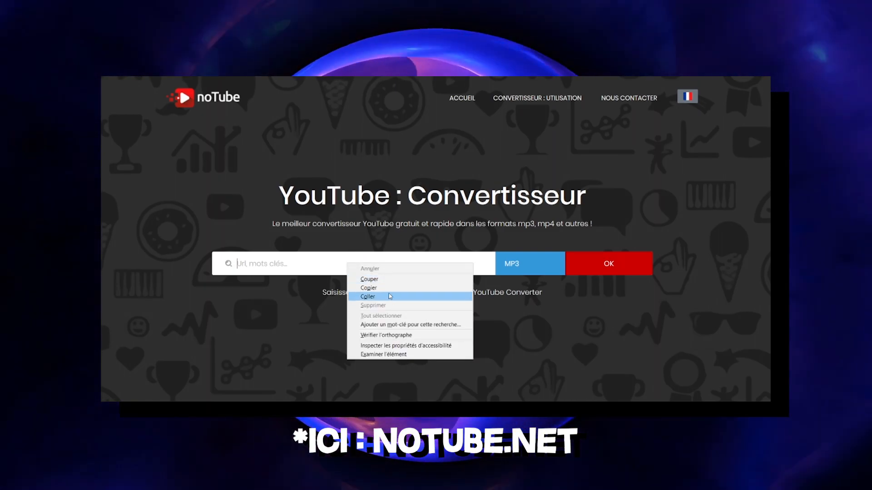
click(359, 287)
click(545, 263)
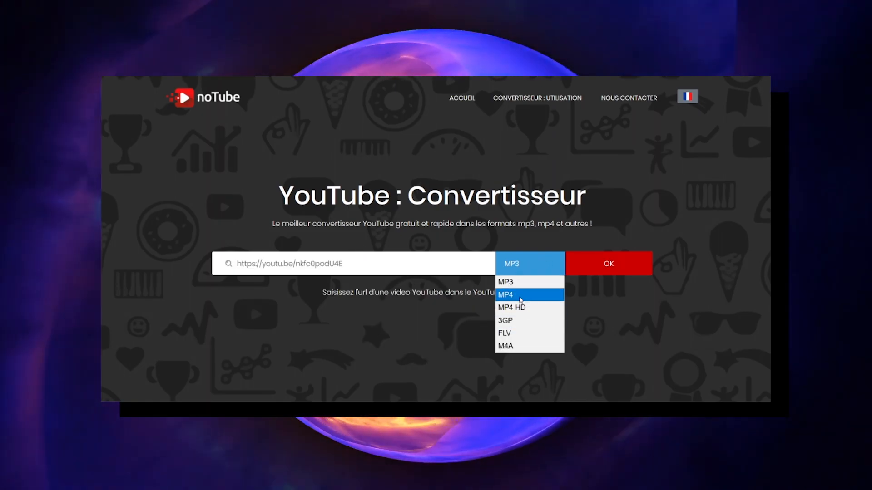
click(512, 308)
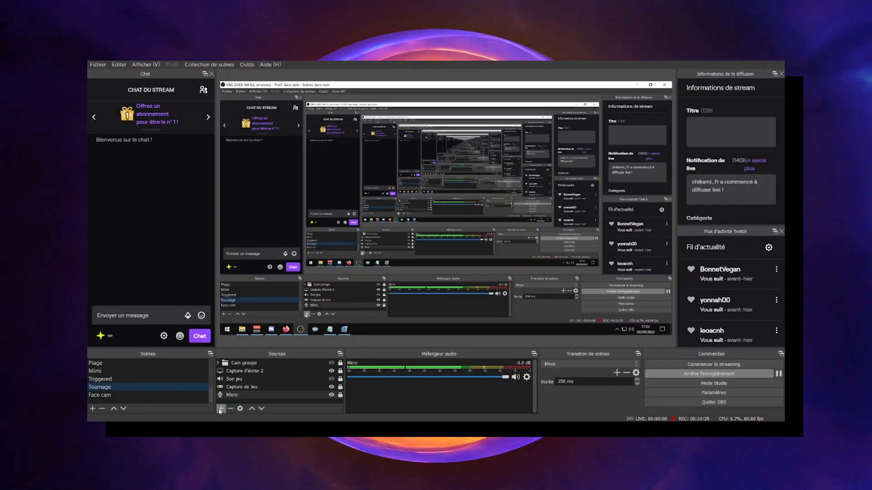
Step: In OBS, add a media source named Incru that loops the downloaded Neon Light Rectangle Frame MP4 as its local file
click(219, 408)
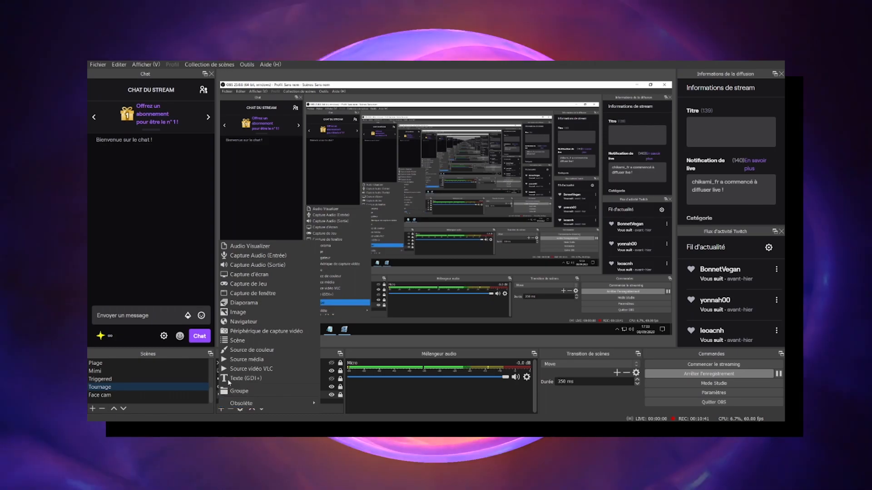
click(264, 358)
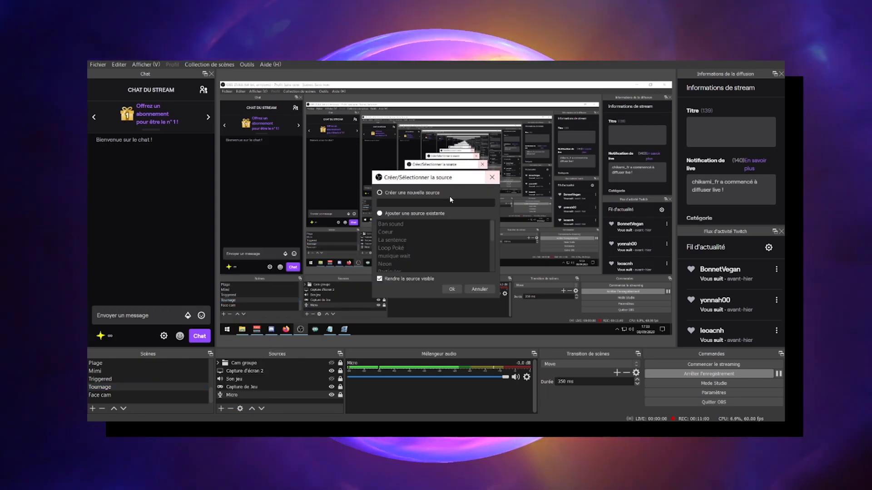
text(Incru)
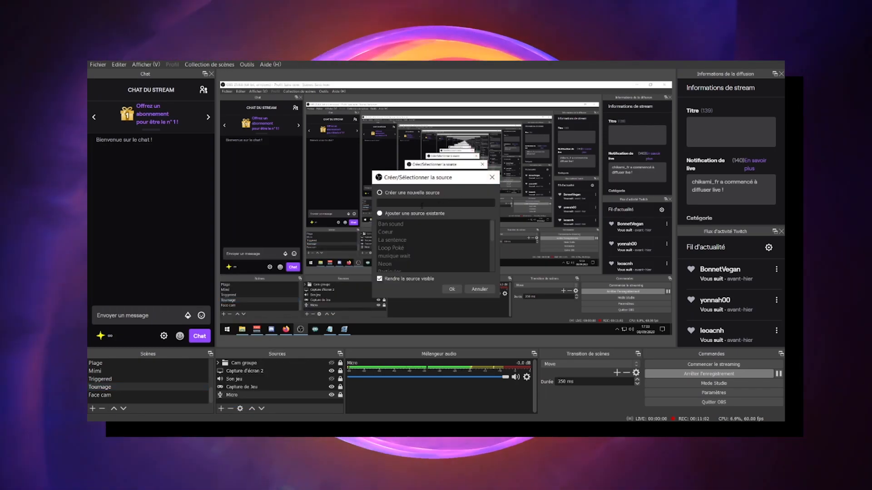
key(Return)
click(553, 277)
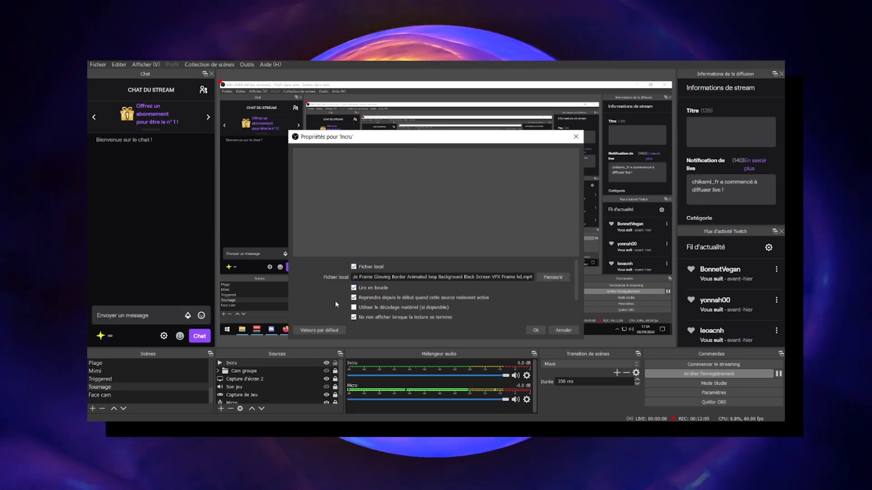
scroll(404, 299, down, 2)
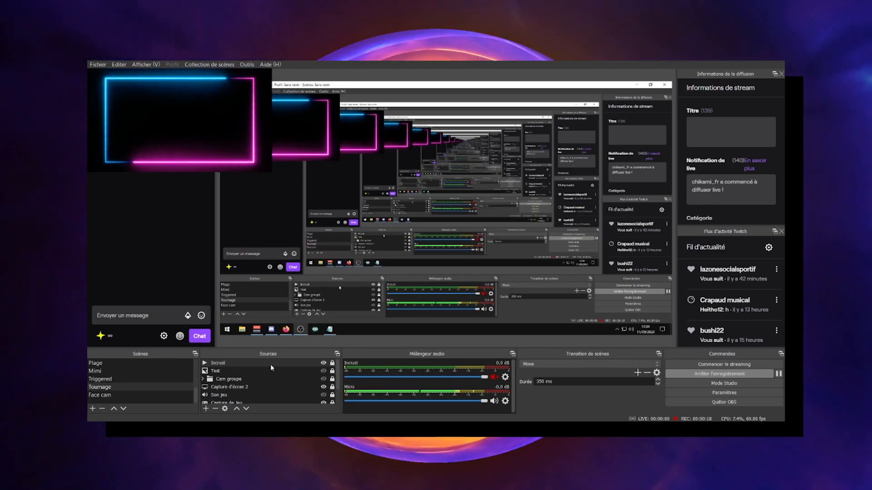
Step: Add a Luma Key filter to the Incrust source with minimum luminance about 0.25 and minimum luminance smoothing about 0.10
right_click(269, 363)
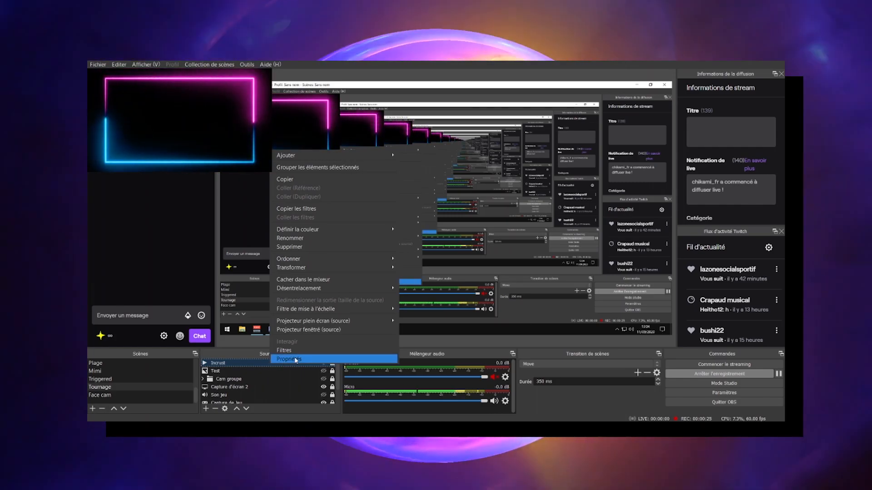
click(290, 351)
click(287, 365)
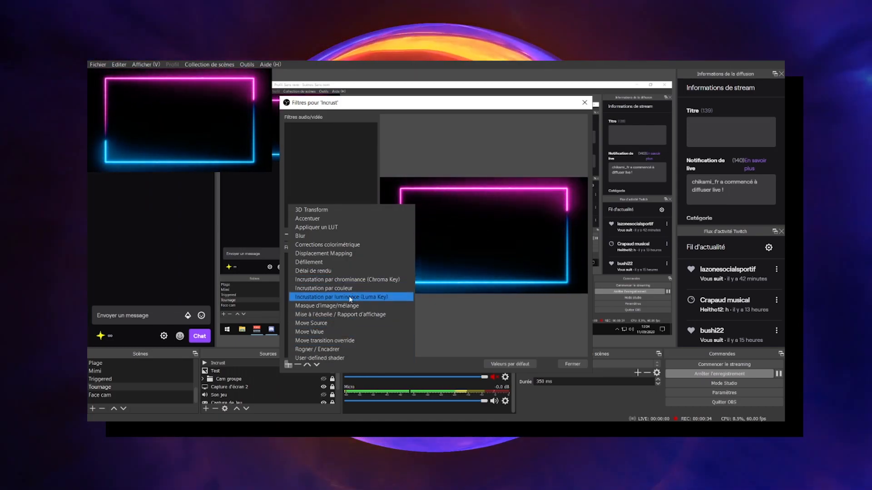
click(350, 297)
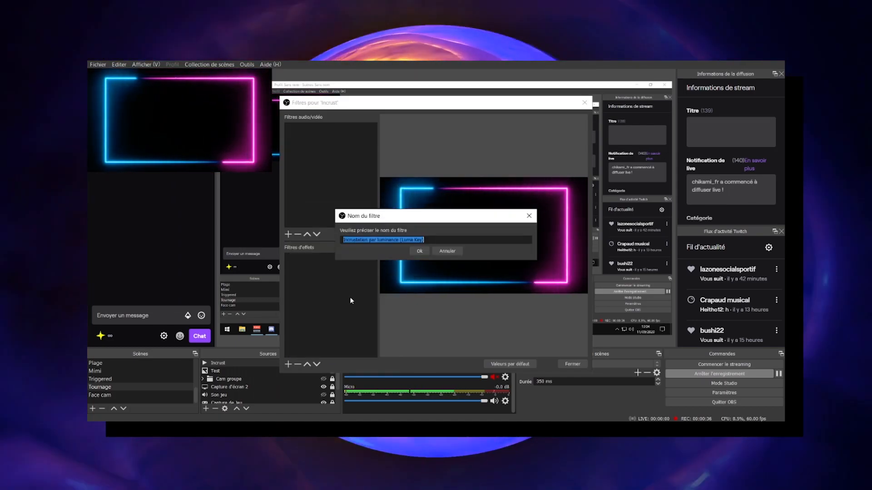
key(Return)
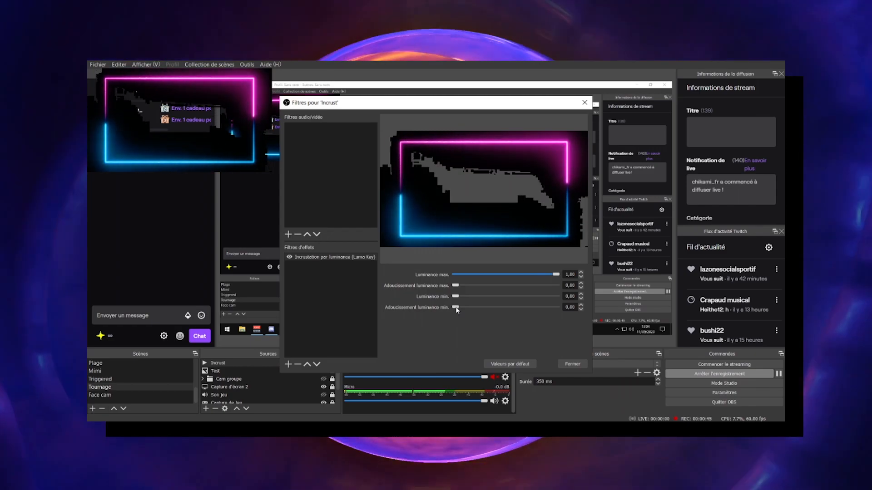
drag(456, 297, 477, 298)
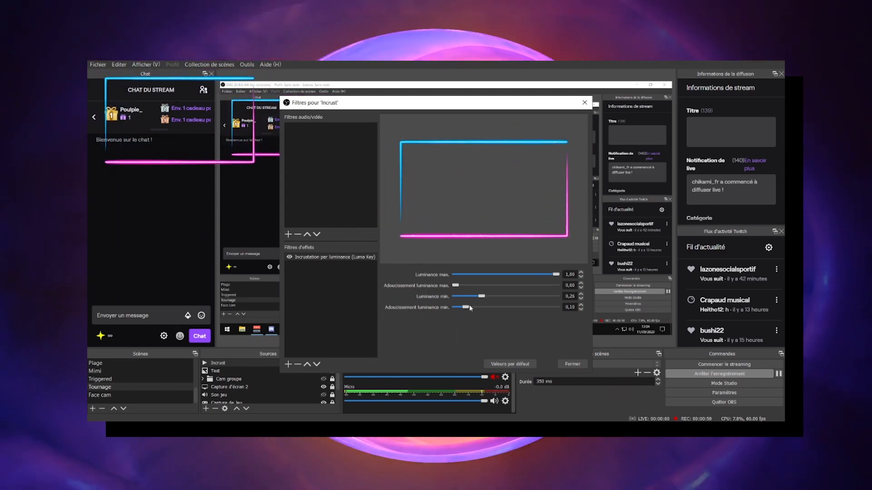
click(572, 364)
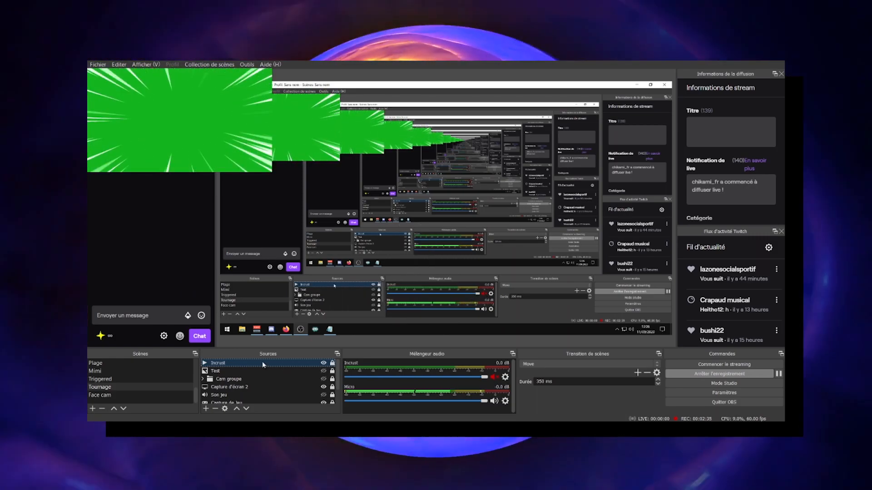
Step: Add a Chroma Key filter with its default name to the Incrust source showing the green-screen speed lines
right_click(262, 361)
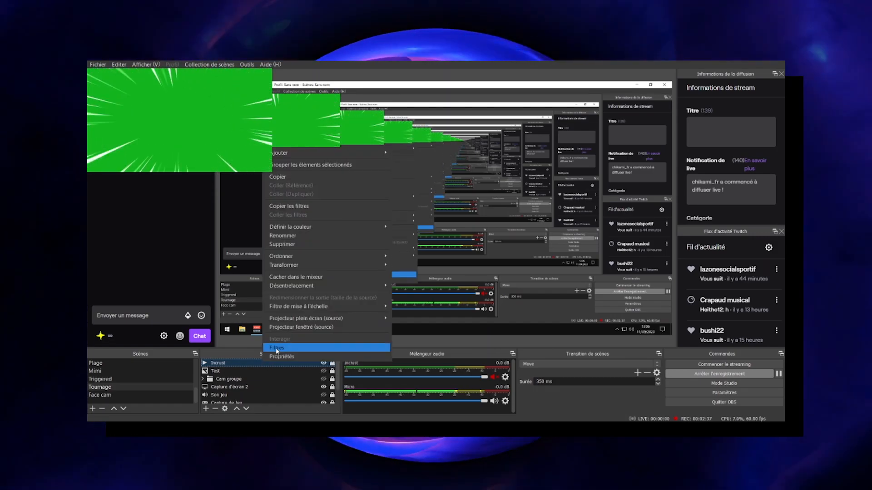
click(277, 348)
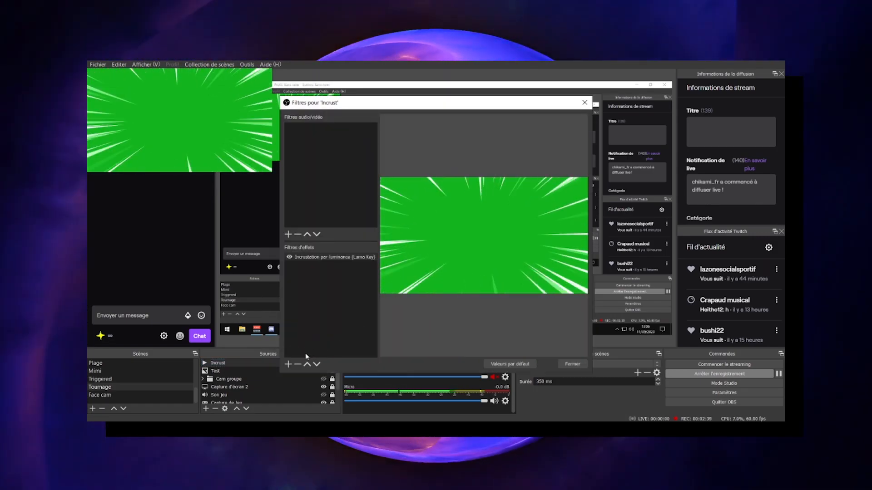
click(288, 365)
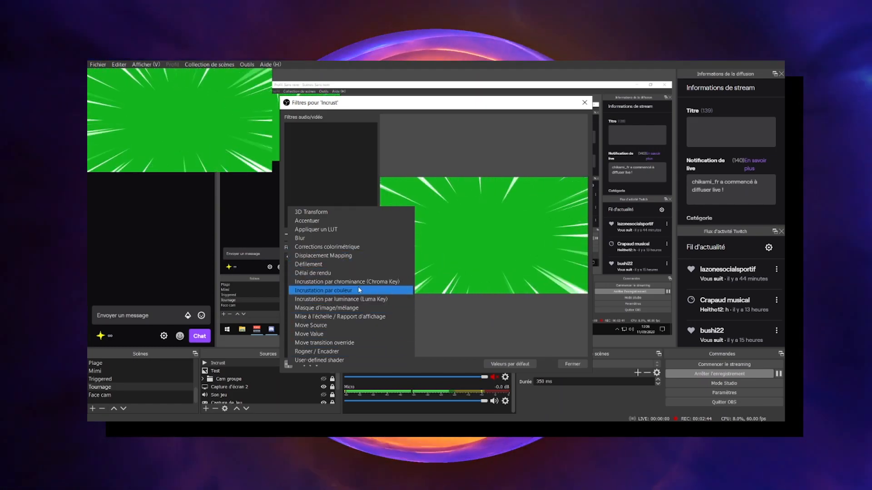
click(369, 282)
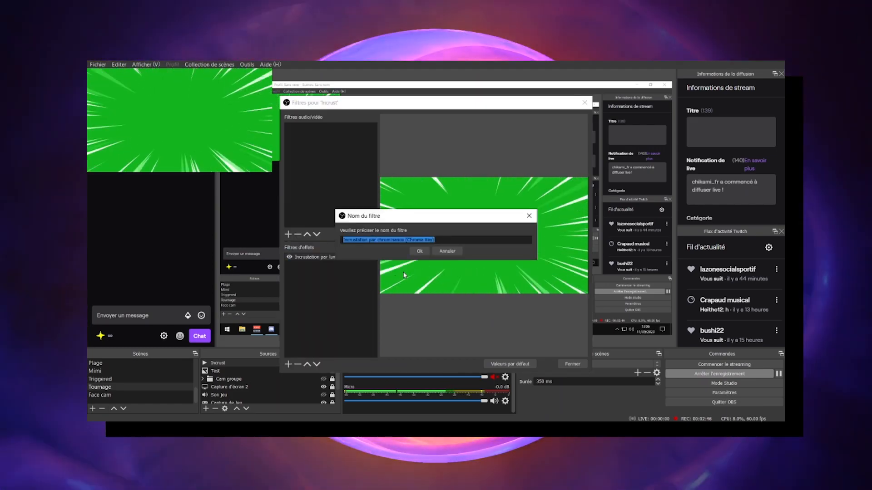
key(Return)
Step: Set the green Chroma Key filter's similarity to about 376 and its smoothness to about 162, then close the filters
drag(481, 107, 610, 102)
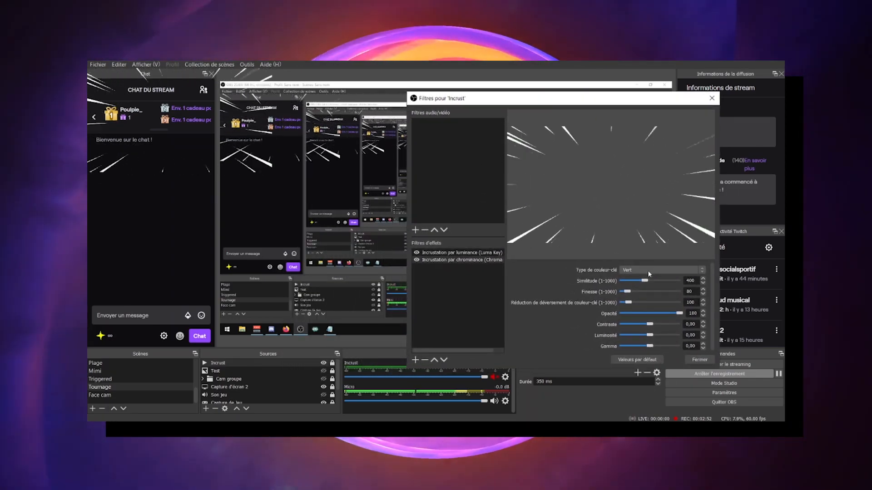
drag(637, 282, 630, 291)
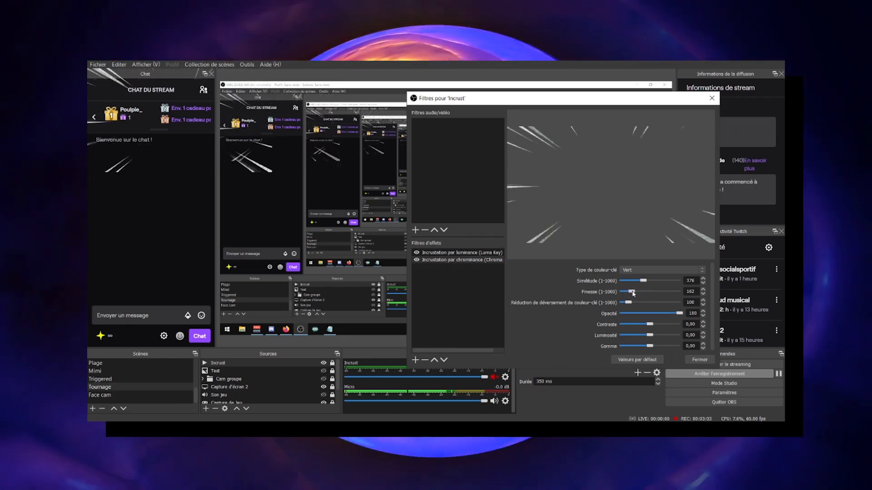
click(696, 359)
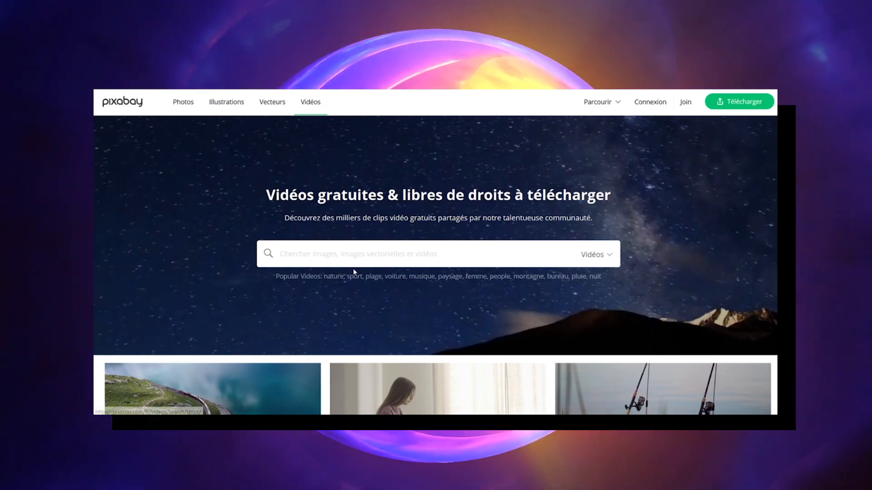
Step: Search Pixabay's free videos for "loop"
click(353, 255)
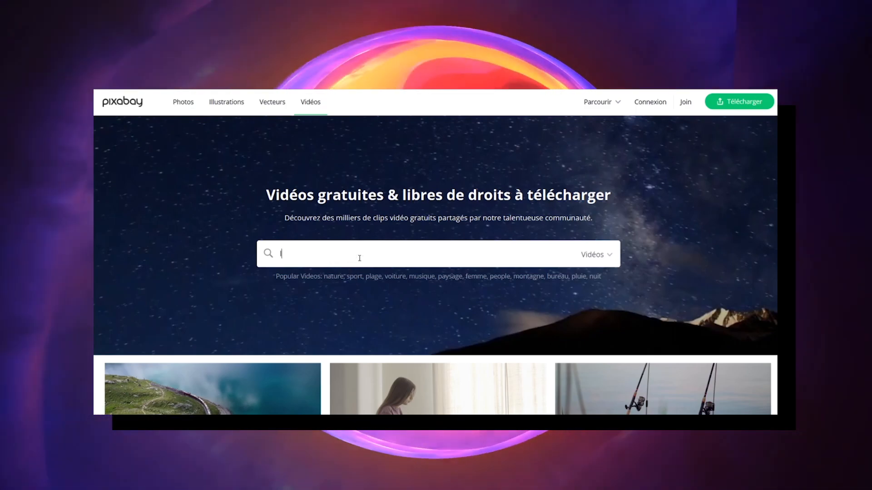
text(loop)
key(Return)
Step: Browse the loop video results and open the neon 80s retro terrain clip
scroll(515, 314, down, 2)
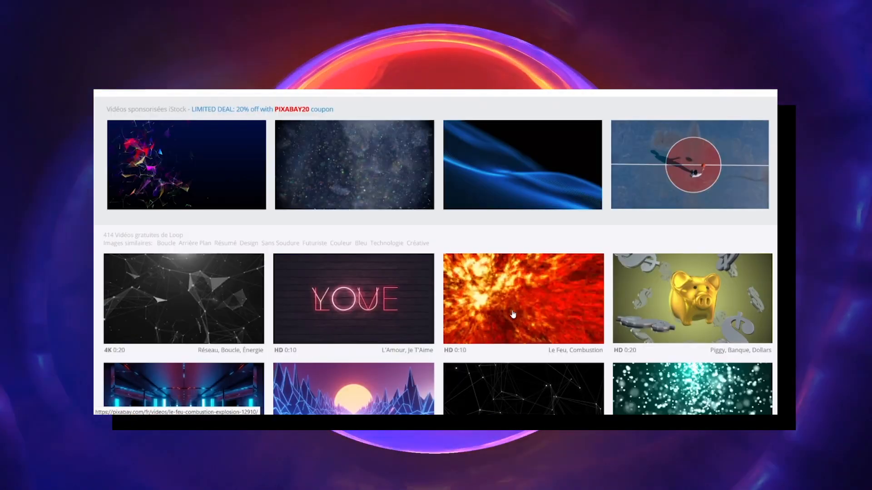
scroll(515, 314, down, 2)
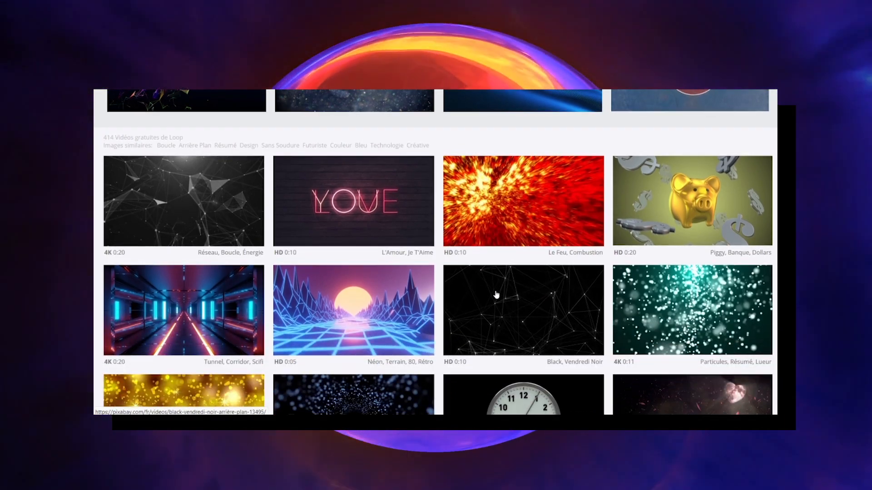
scroll(496, 295, down, 1)
scroll(381, 362, up, 2)
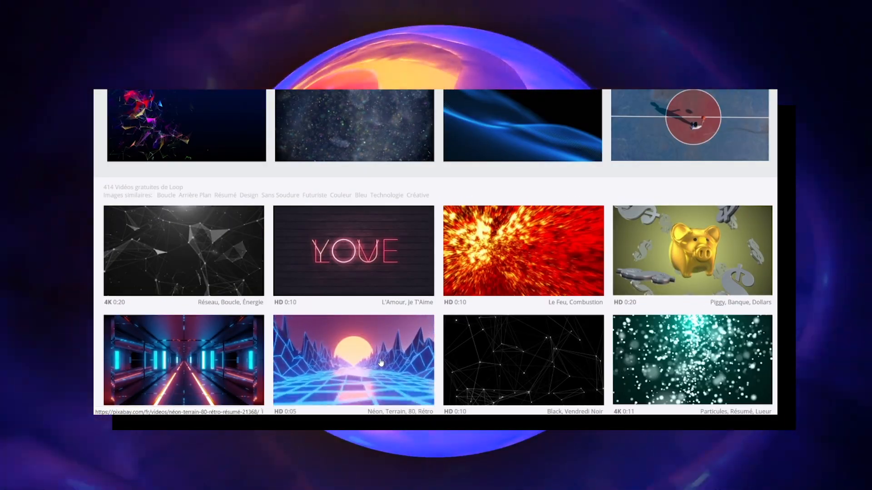
click(381, 362)
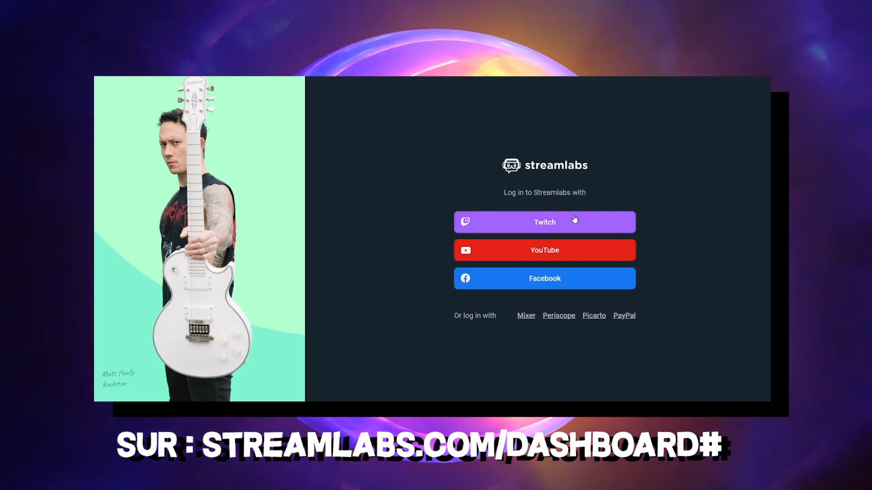
Step: Log in to the Streamlabs dashboard with Twitch and browse the full list of widgets
click(574, 221)
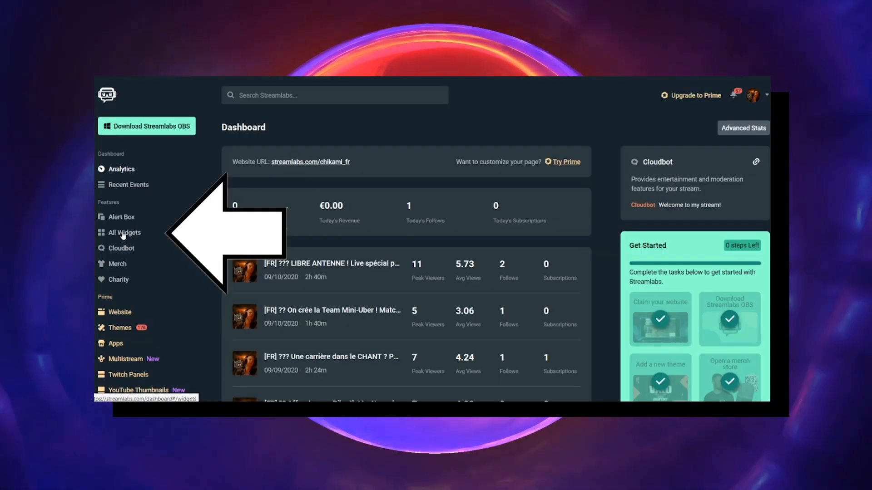
click(123, 234)
scroll(365, 249, down, 3)
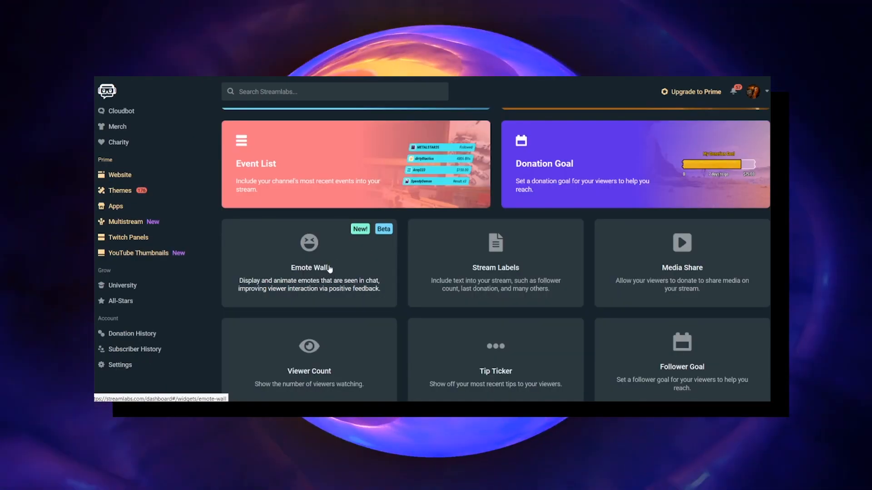
Step: Open the Emote Wall widget and review its demo, duration, scale, combo and duplicate settings
click(329, 269)
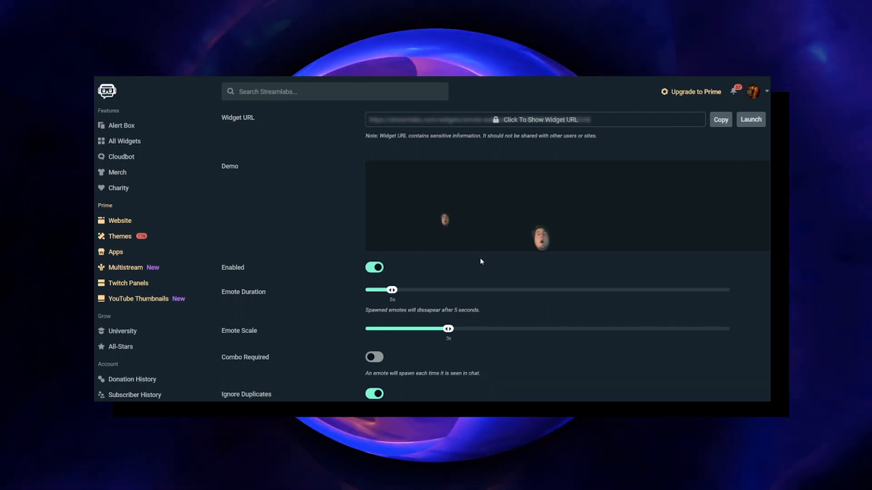
scroll(480, 262, down, 1)
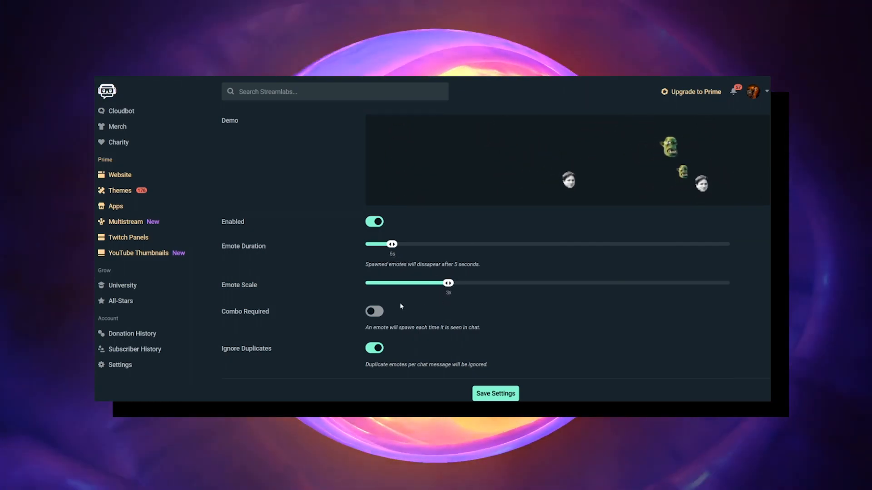
scroll(322, 327, down, 1)
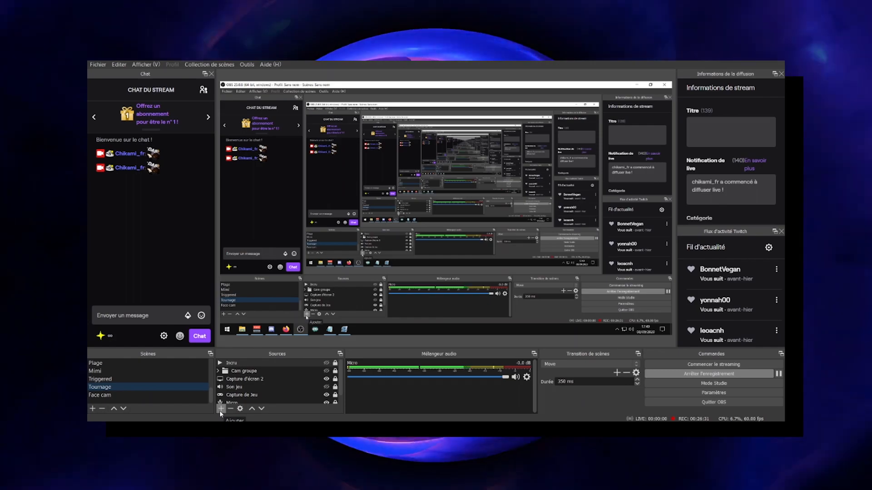
Step: Switch to OBS and add a new browser source named "emote wall" to the Tournage scene
click(221, 409)
click(253, 324)
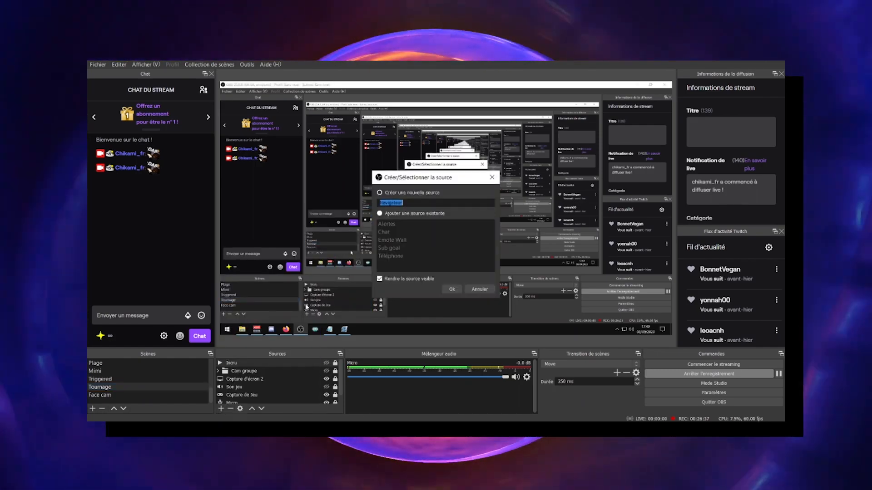
text(emote wall)
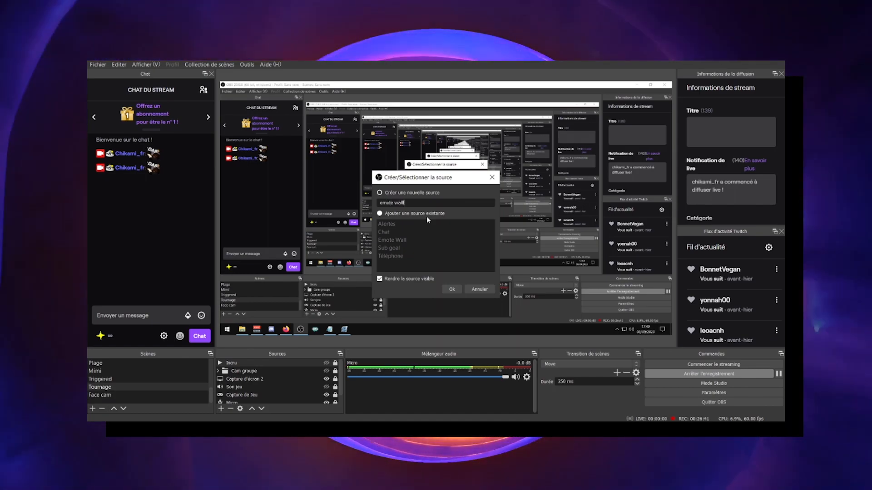
key(Return)
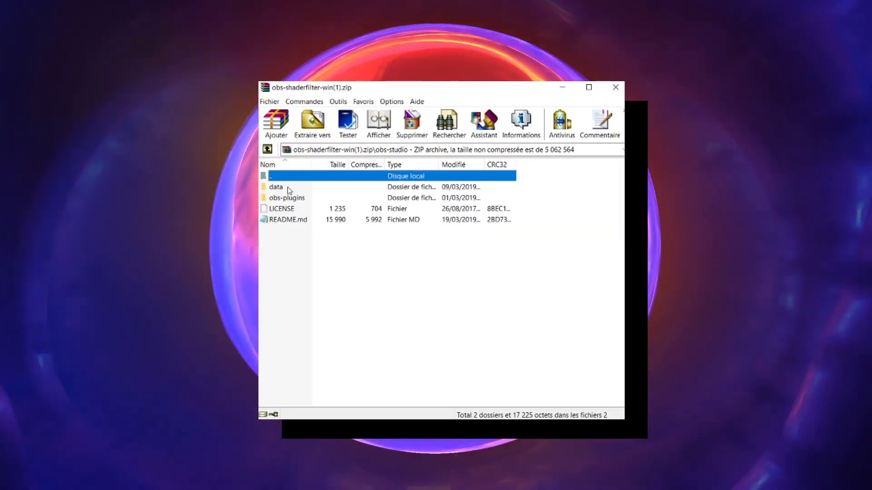
Step: Copy the data and obs-plugins folders from the obs-shaderfilter-win(1).zip archive
drag(486, 190, 298, 196)
right_click(298, 196)
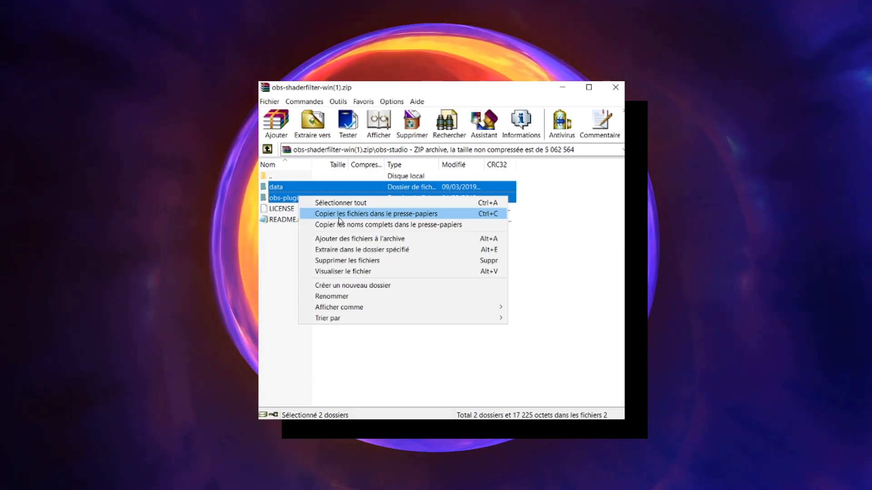
click(339, 217)
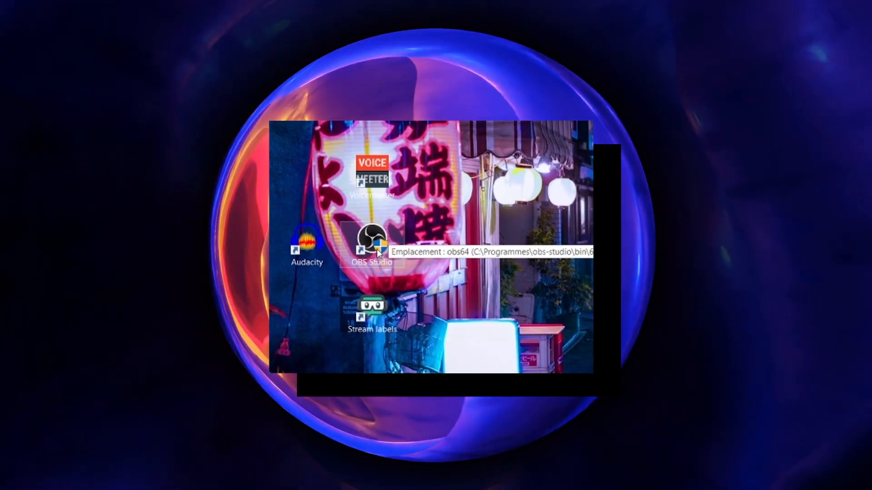
Step: Open the obs-studio installation folder through the OBS Studio desktop shortcut's file location and paste the copied plugin folders there
right_click(378, 253)
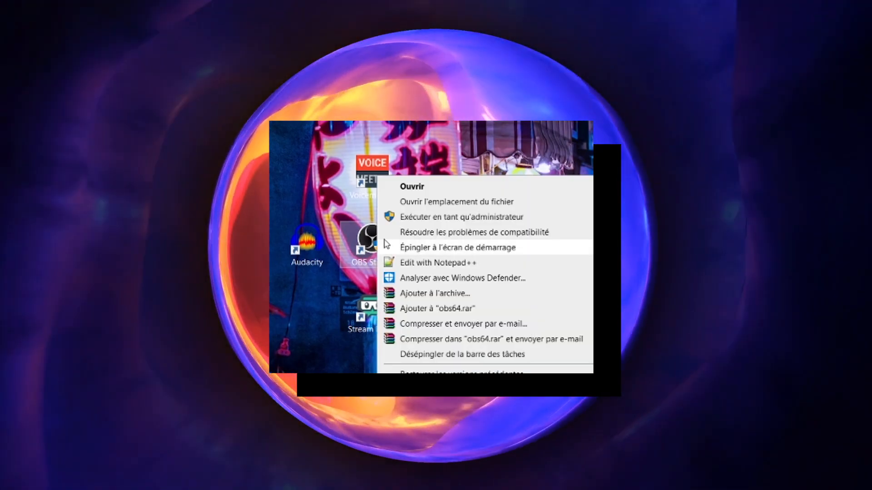
click(441, 202)
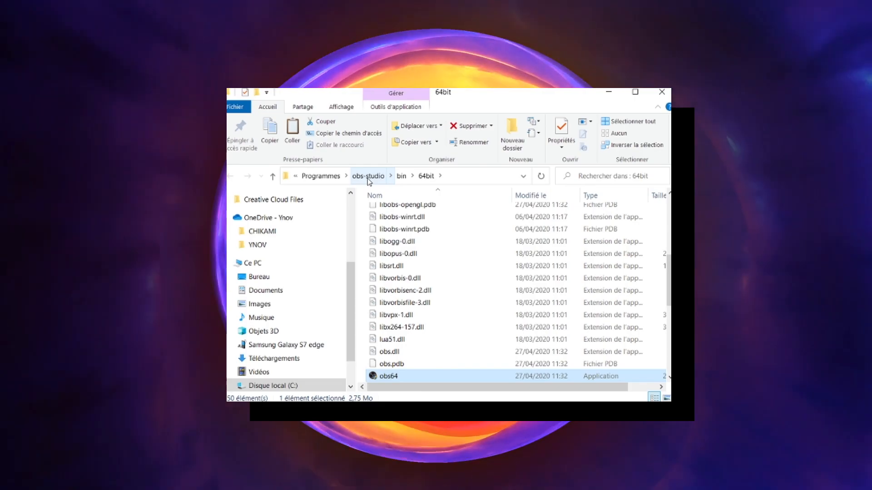
click(369, 177)
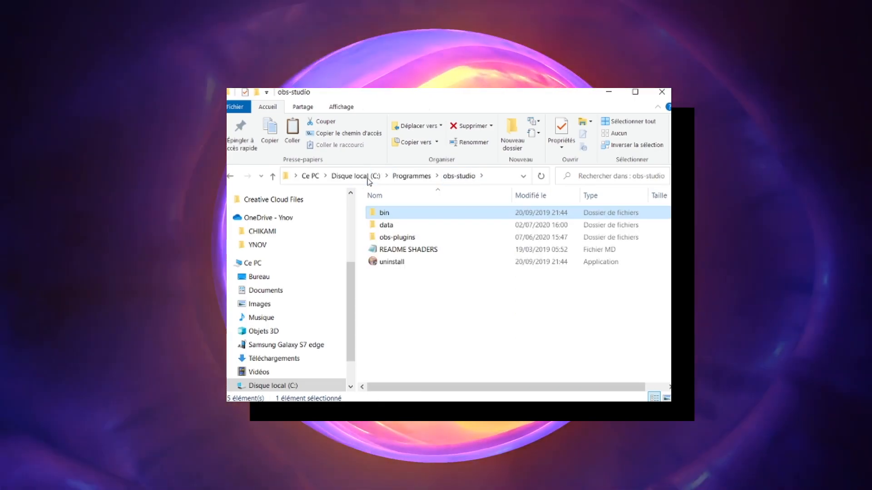
right_click(436, 291)
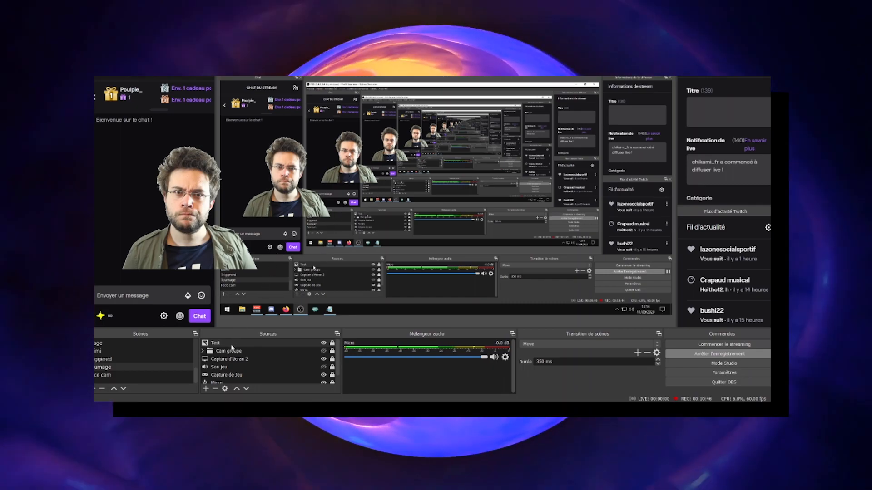
Step: Back in OBS, add a User-defined shader effect filter to the Test source
right_click(232, 344)
click(254, 331)
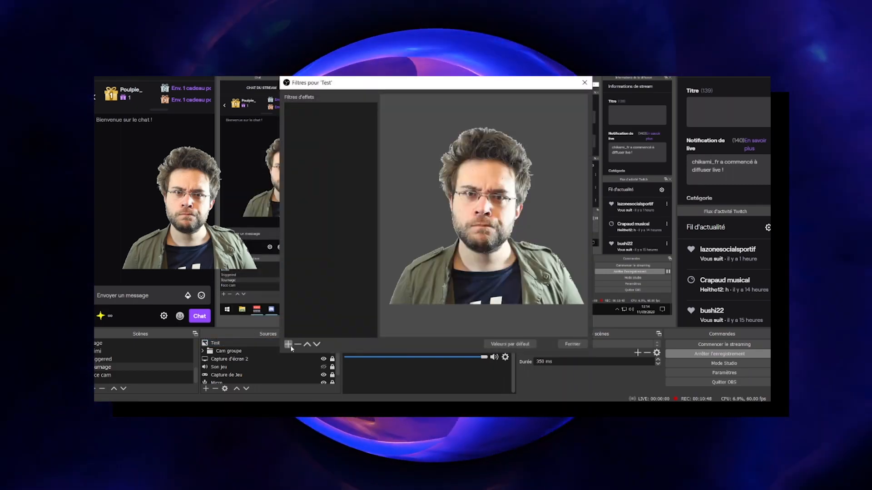
click(287, 345)
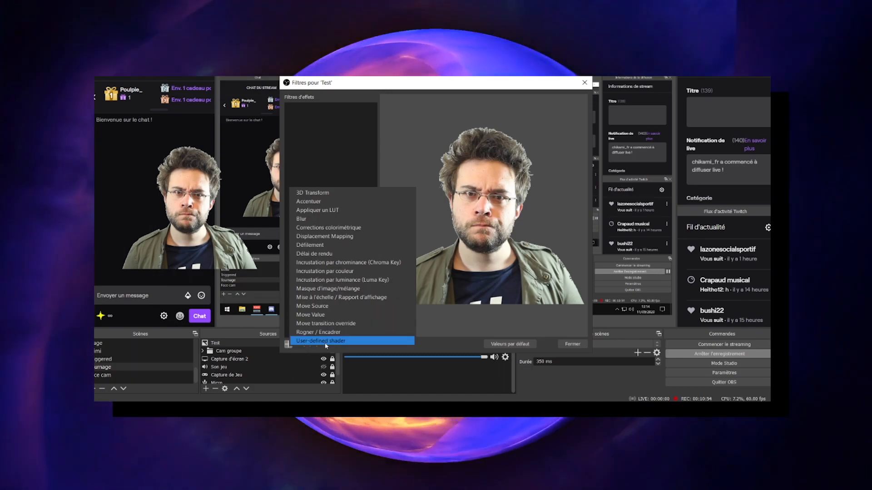
click(325, 343)
click(413, 230)
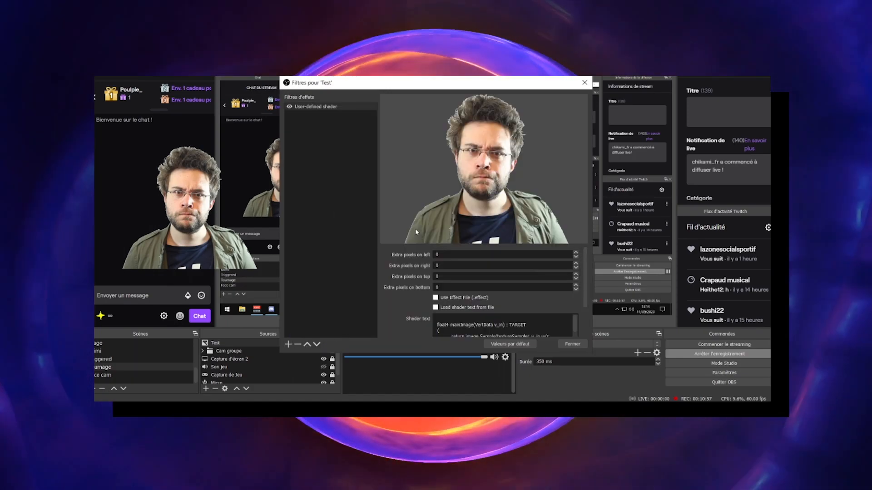
Step: Make the shader filter load its text from a file and choose rainbow.shader from the examples folder
scroll(435, 287, down, 2)
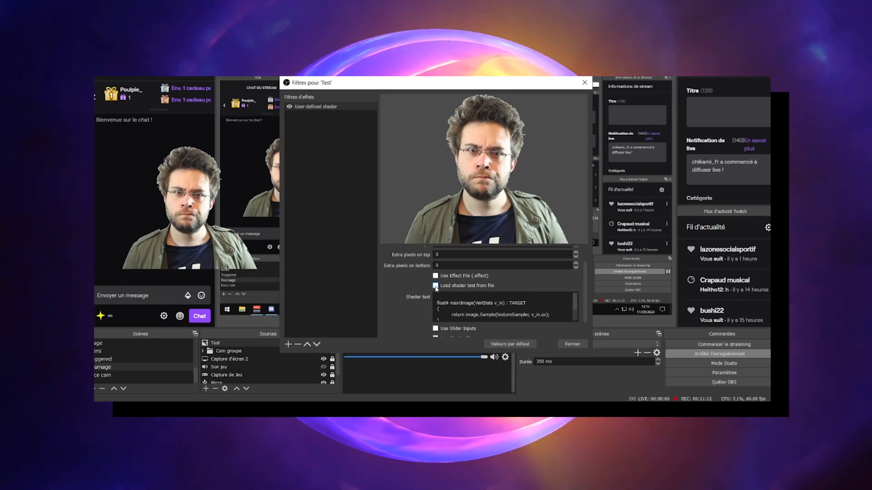
click(435, 286)
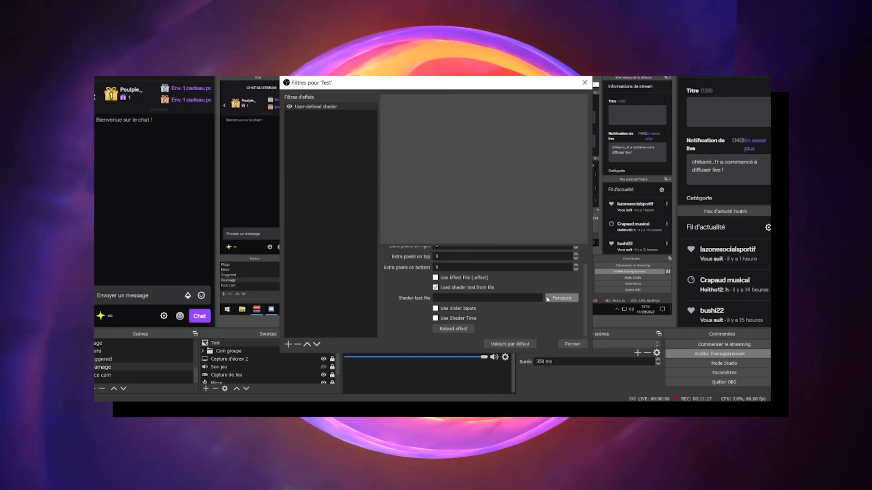
click(553, 299)
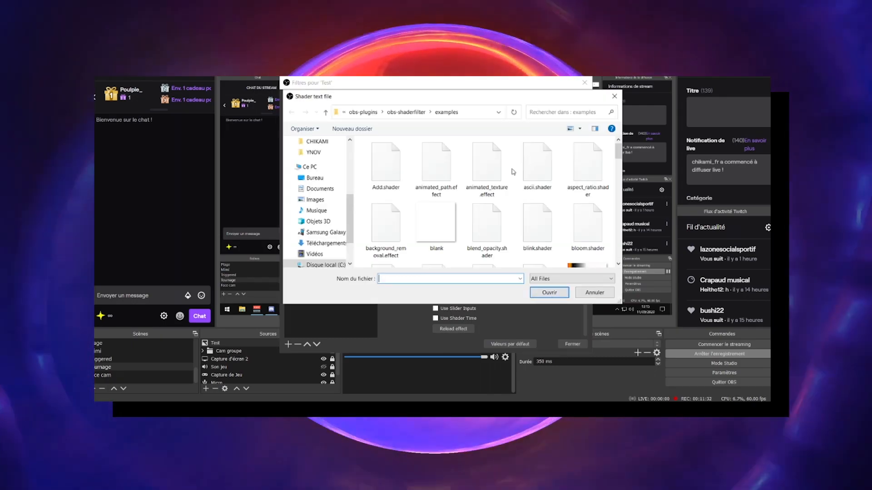
scroll(514, 172, down, 10)
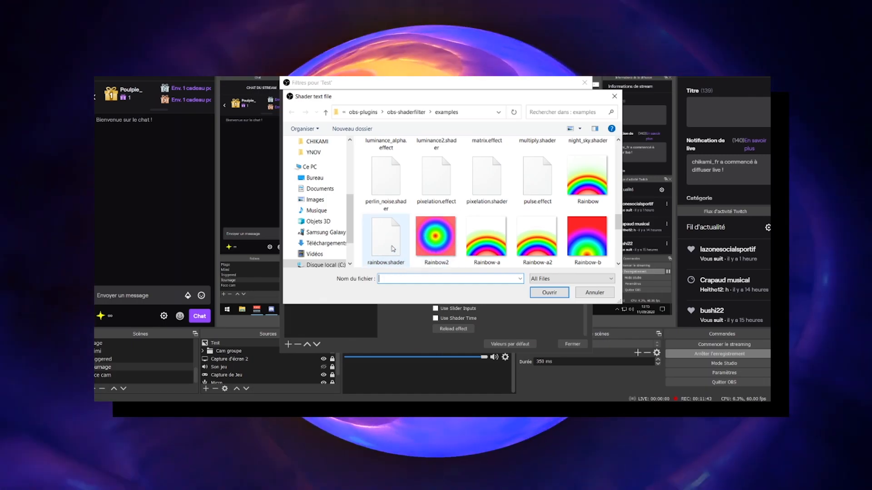
click(543, 295)
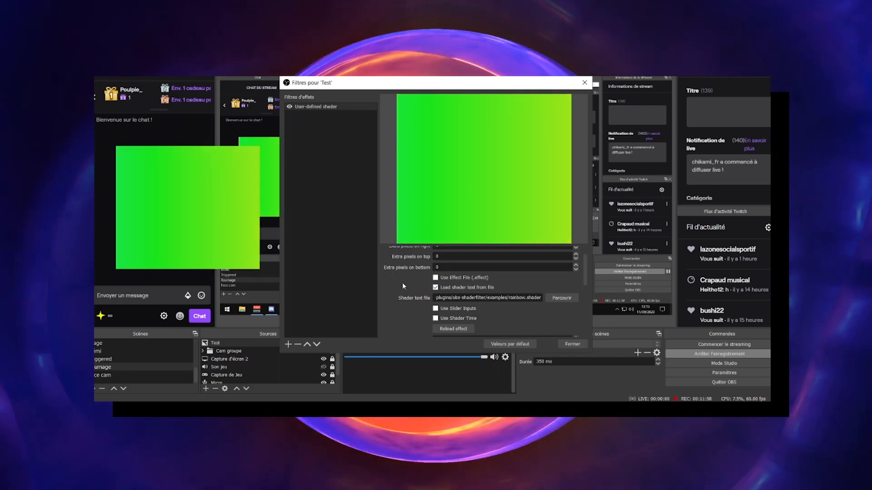
Step: Enable Apply To Image for the rainbow shader and close the Test source's filters
scroll(412, 270, down, 2)
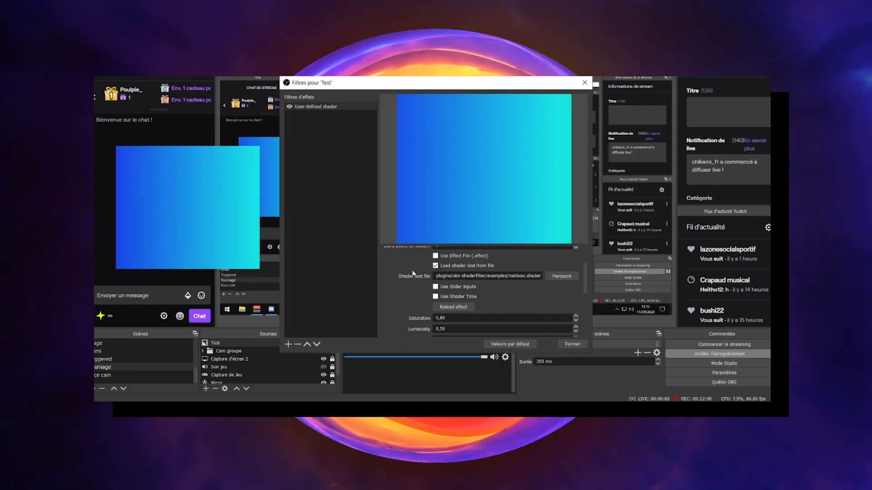
scroll(408, 293, down, 2)
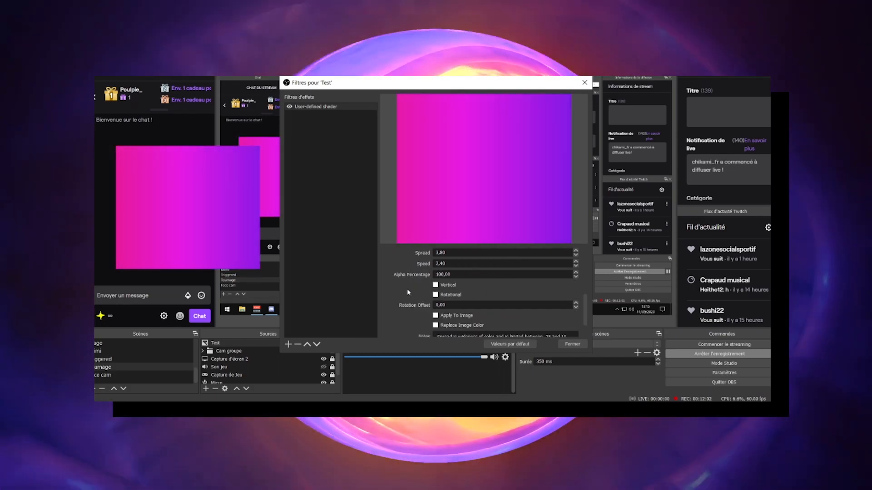
scroll(412, 285, down, 2)
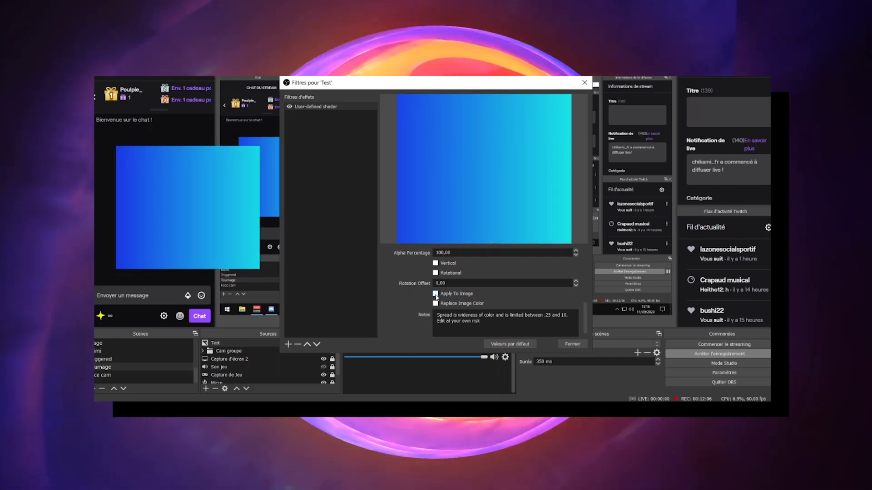
click(436, 294)
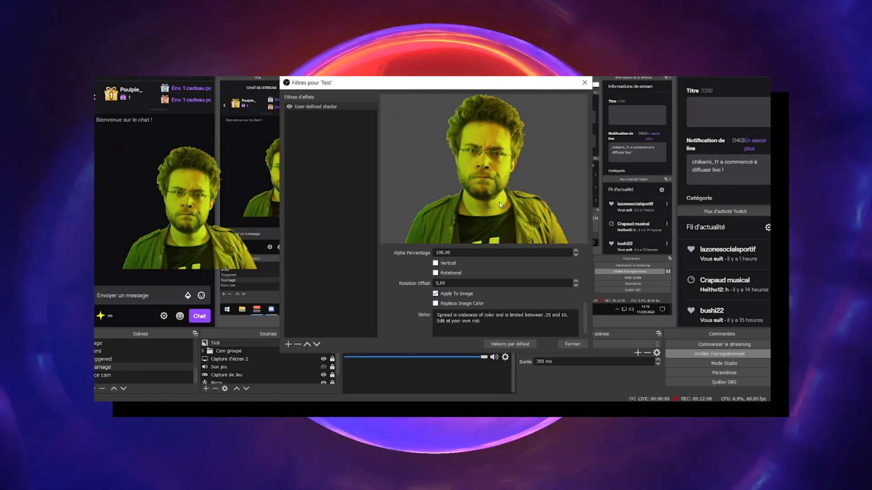
click(571, 345)
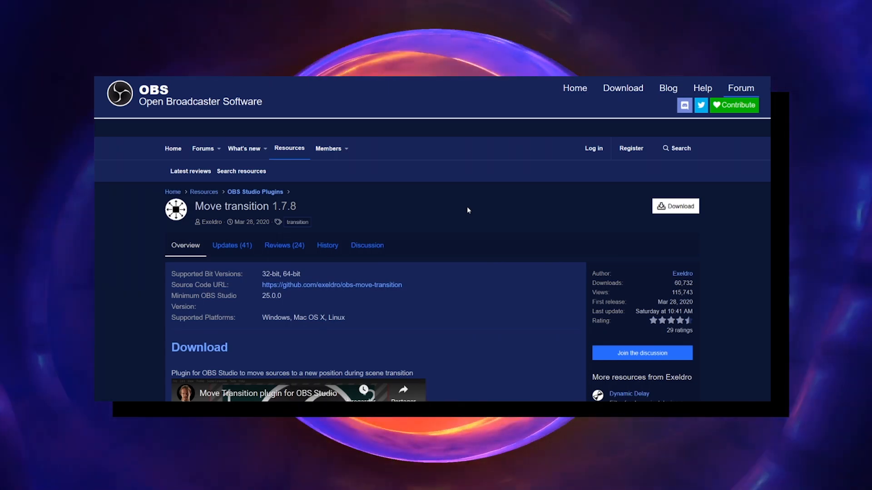
Step: Download move-transition-1.7.8-windows.zip from the OBS plugin page and select Move as the scene transition in OBS
click(675, 206)
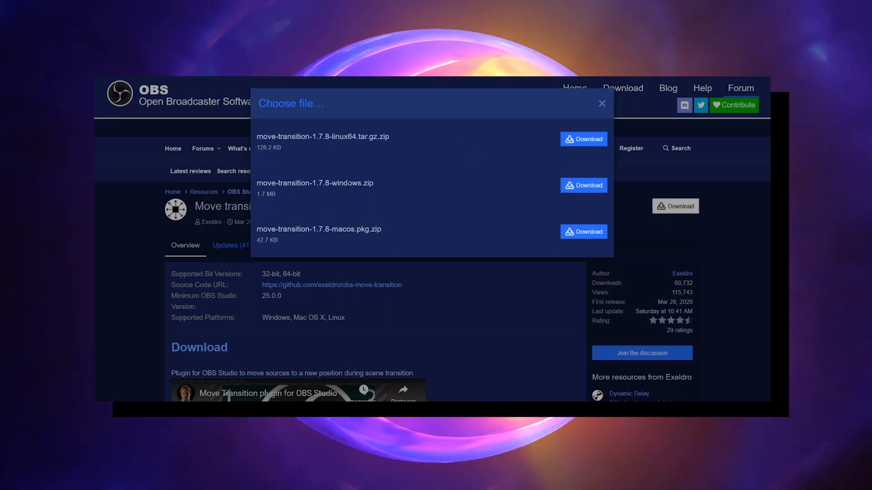
click(580, 187)
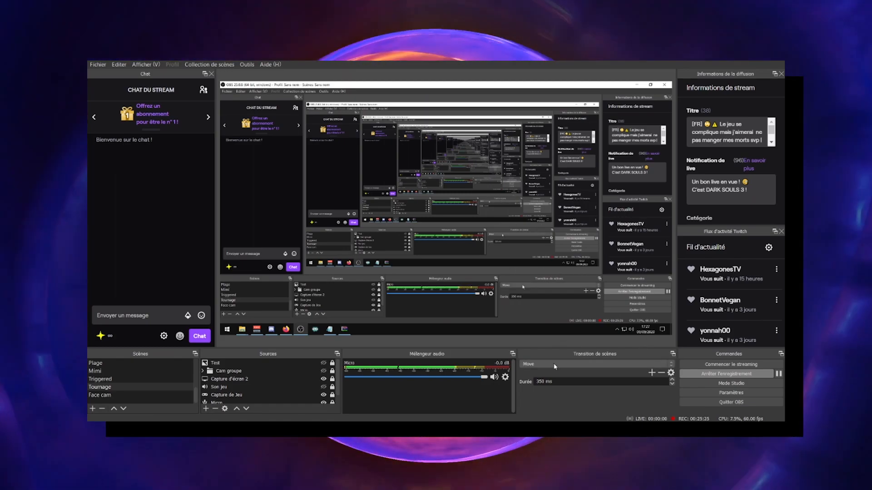
click(554, 363)
click(540, 400)
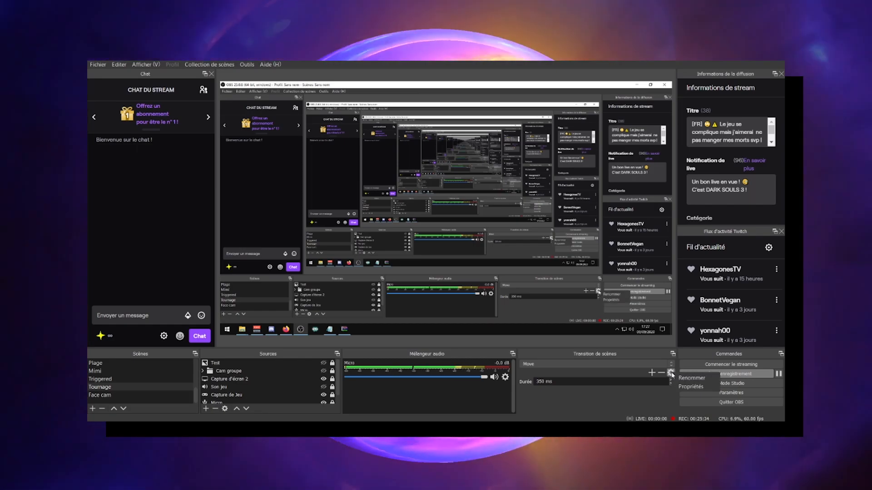
Step: Open the Move transition's properties and review the matching, easing, matched, appearing and disappearing item settings
click(671, 373)
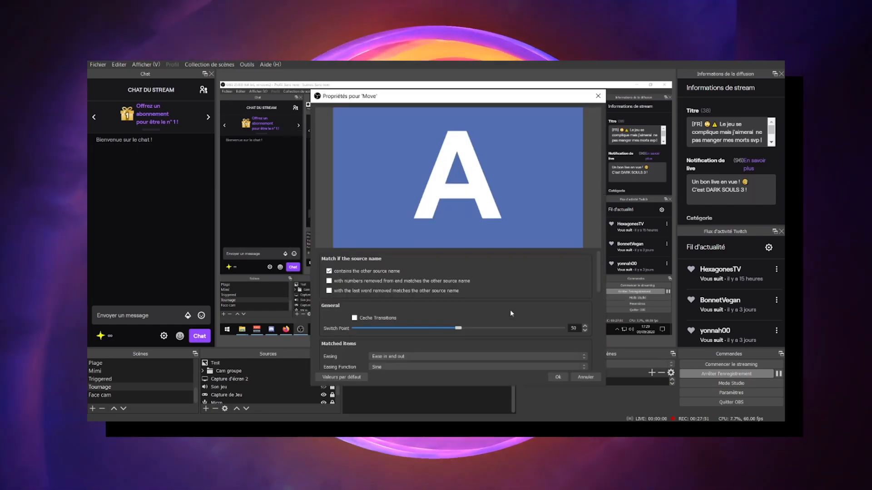
scroll(511, 313, down, 3)
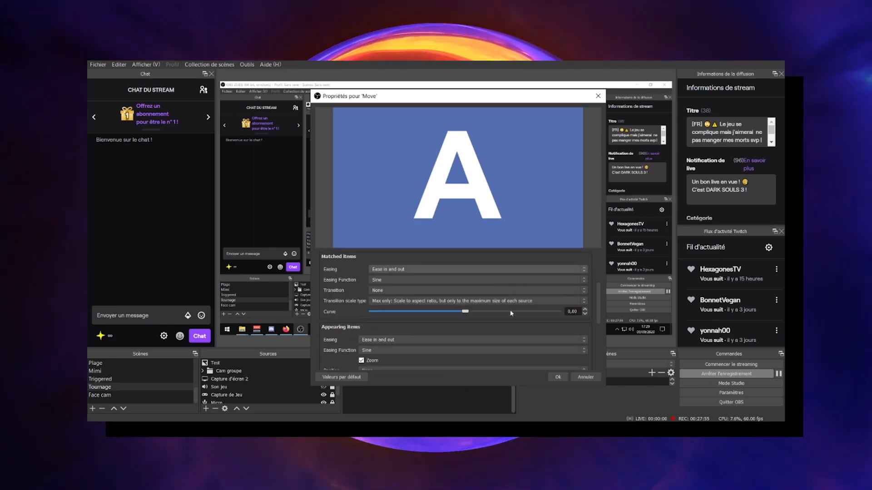
scroll(510, 314, down, 3)
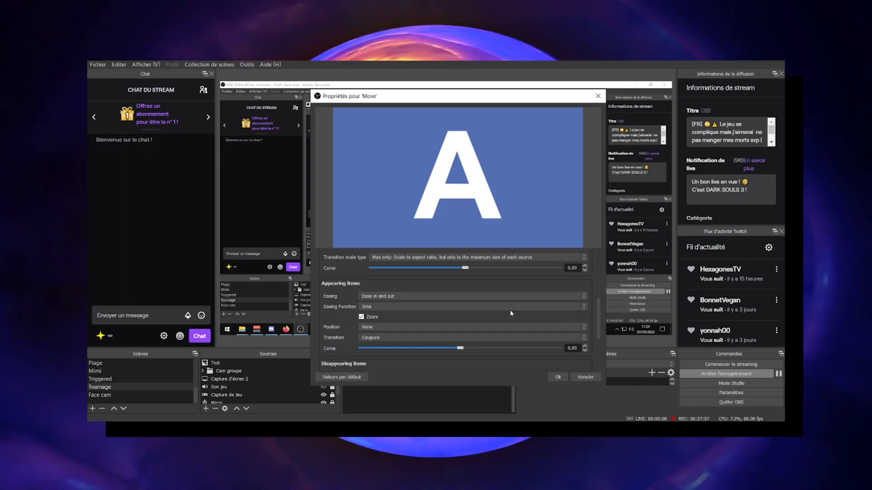
scroll(511, 313, down, 1)
scroll(510, 313, down, 3)
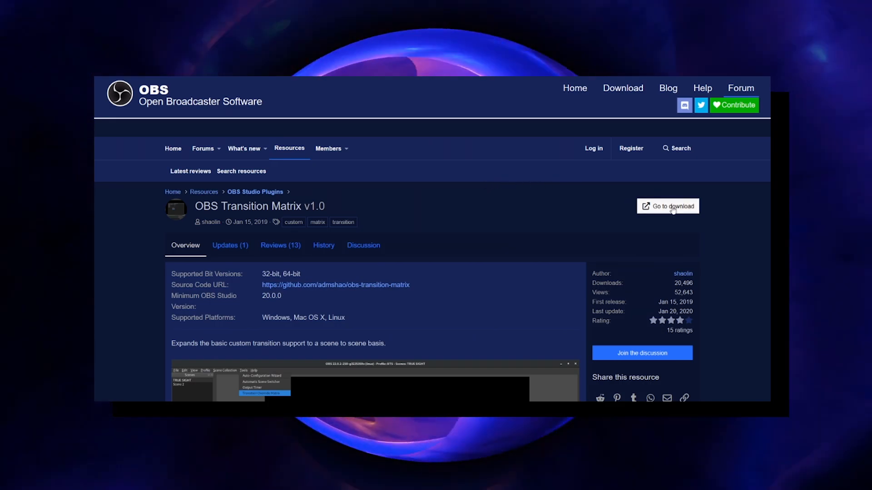
Step: Open the GitHub download page of OBS Transition Matrix v1.0 and examine its release assets
click(664, 209)
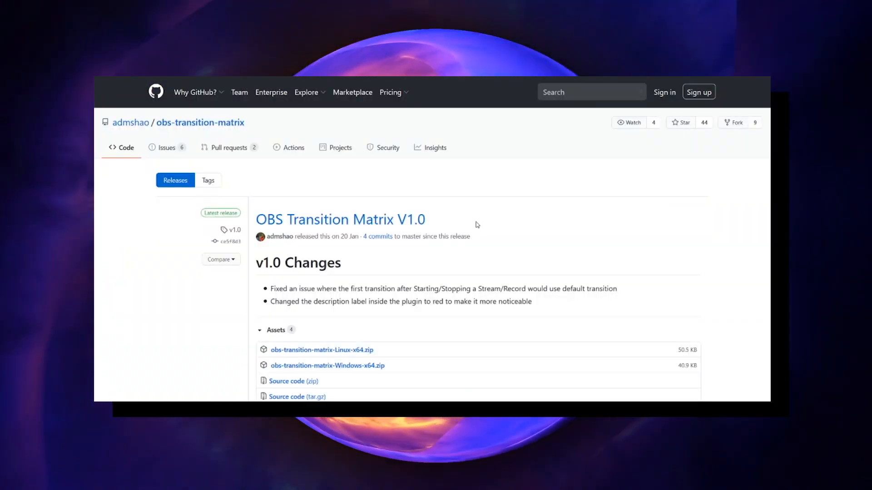
scroll(475, 224, down, 3)
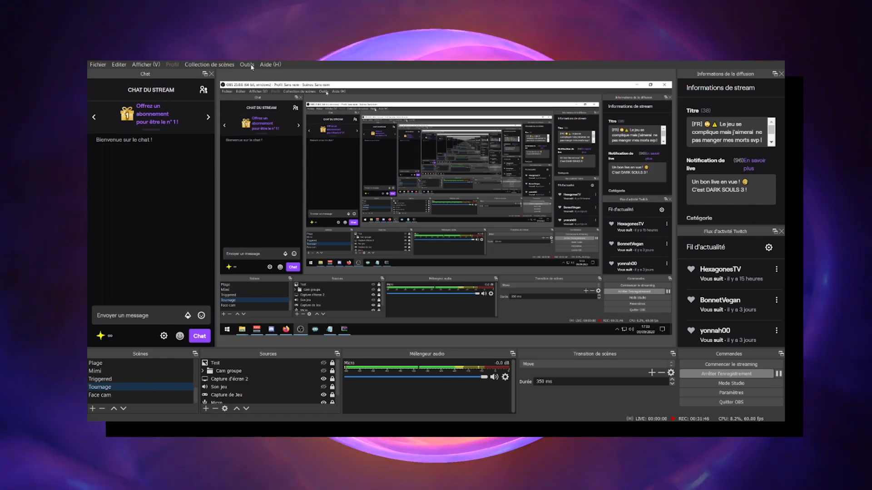
Step: In OBS, open the Transition Override Matrix and choose Move for the transition from the Jeux scene to the Parler scene
click(248, 65)
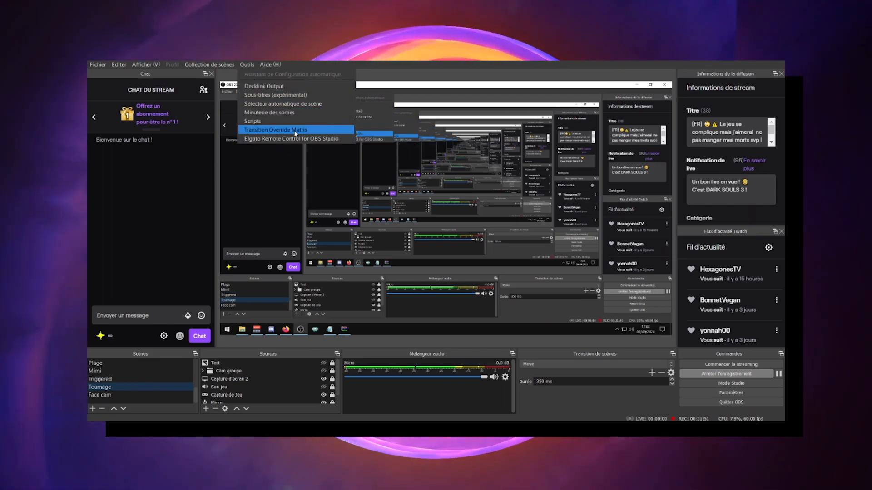
click(295, 131)
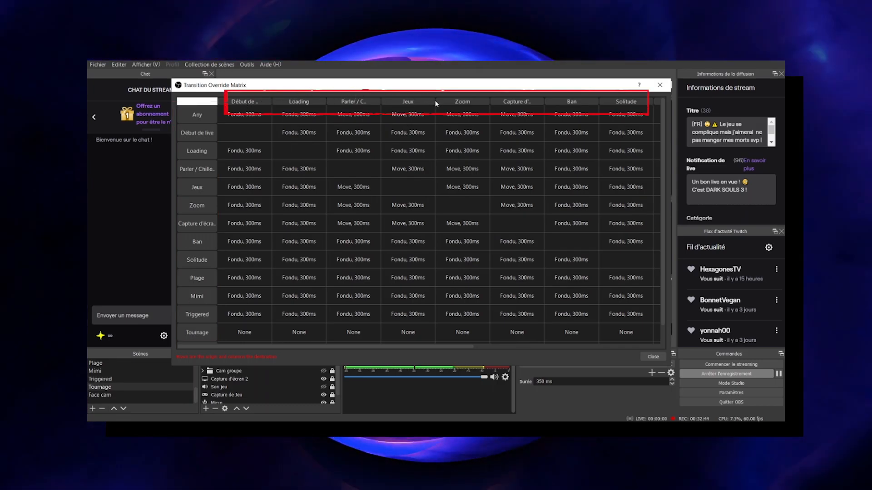
double_click(349, 187)
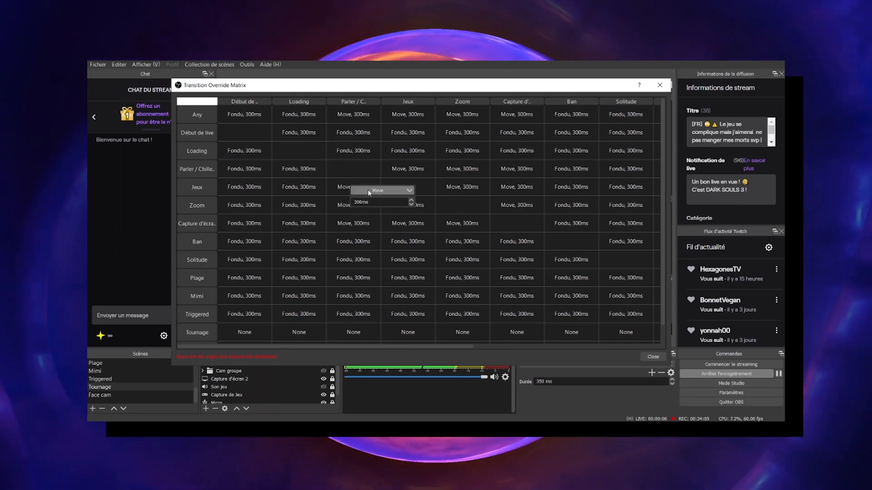
click(369, 191)
click(368, 190)
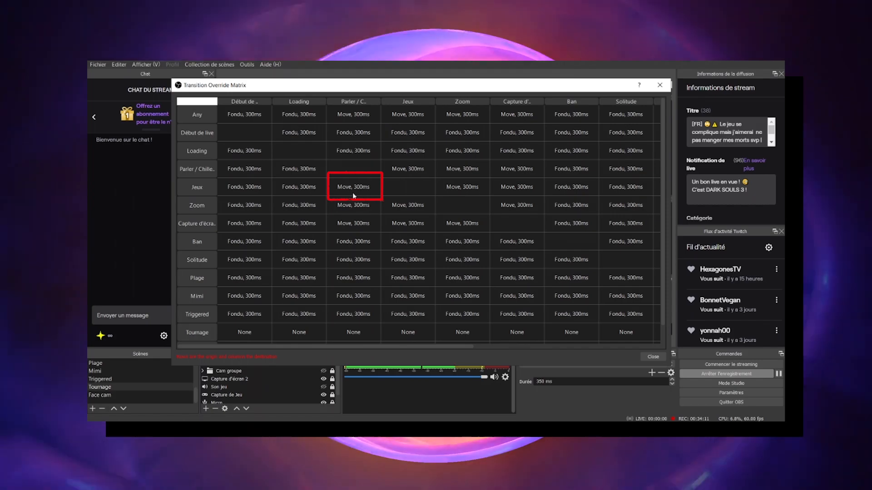
click(355, 191)
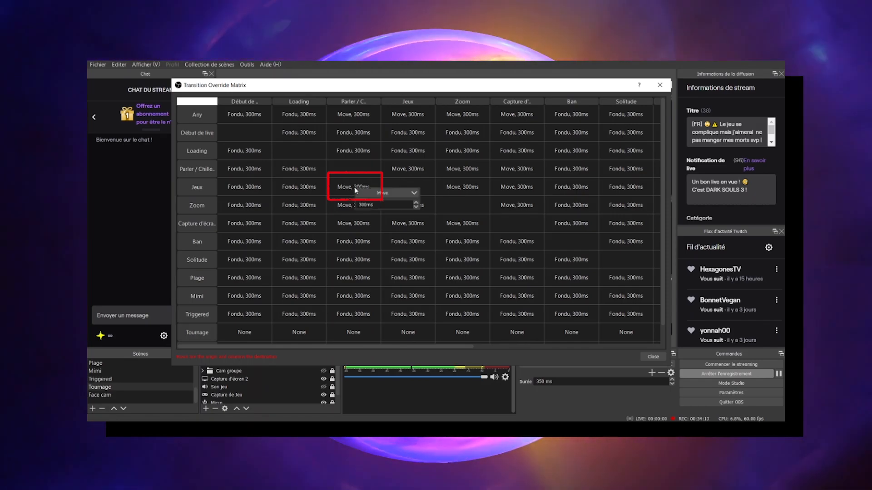